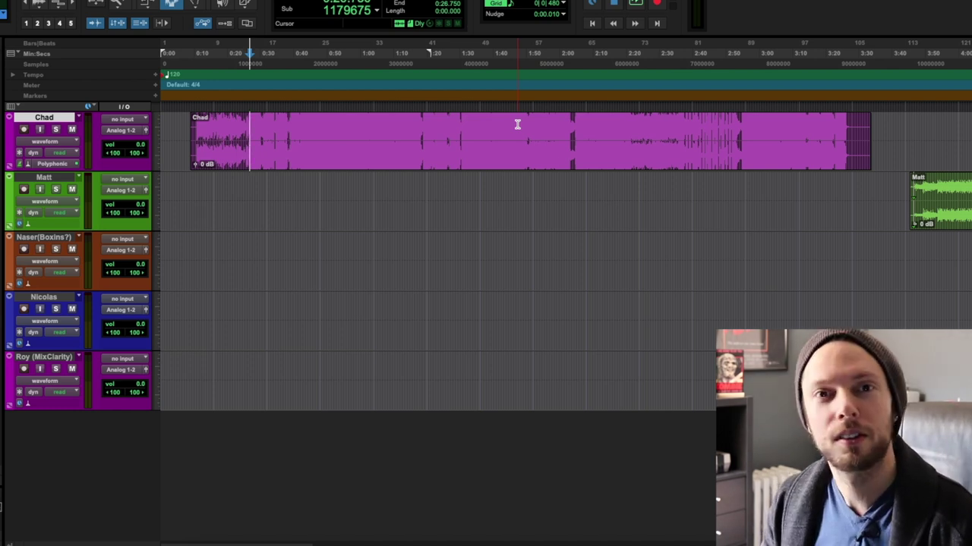
- Play back the first mix, zooming in on its waveform and back out, then stop it
key(space)
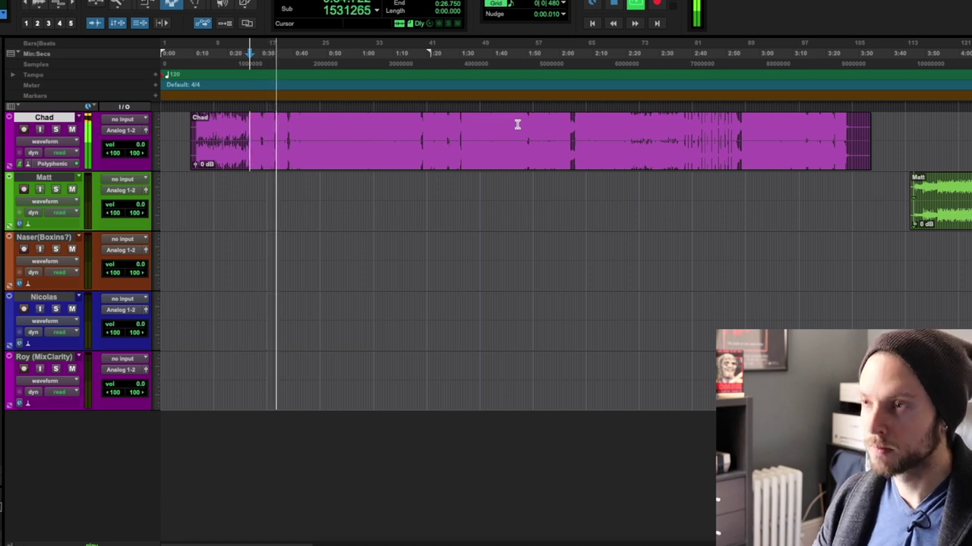
key(ctrl+bracketright)
key(ctrl+bracketright)
key(ctrl+bracketleft)
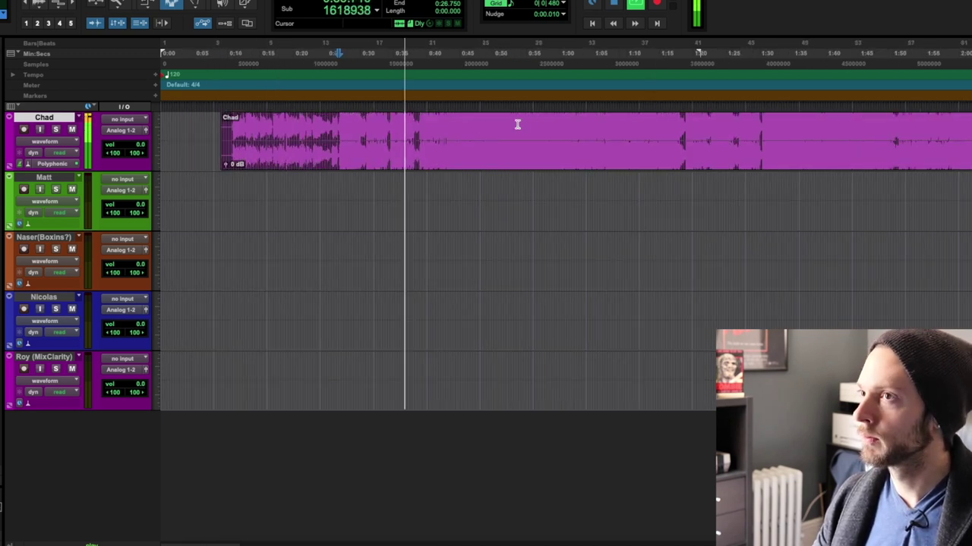
key(ctrl+bracketleft)
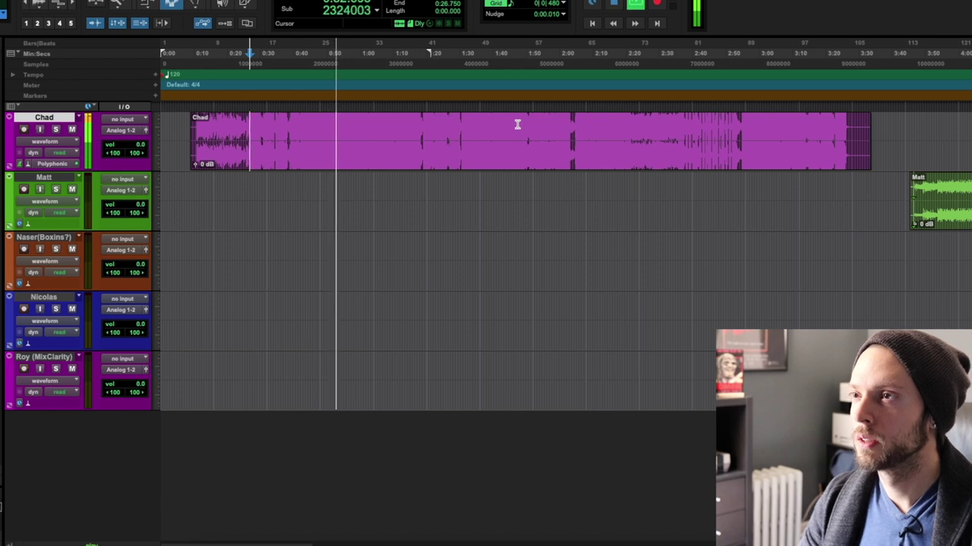
key(space)
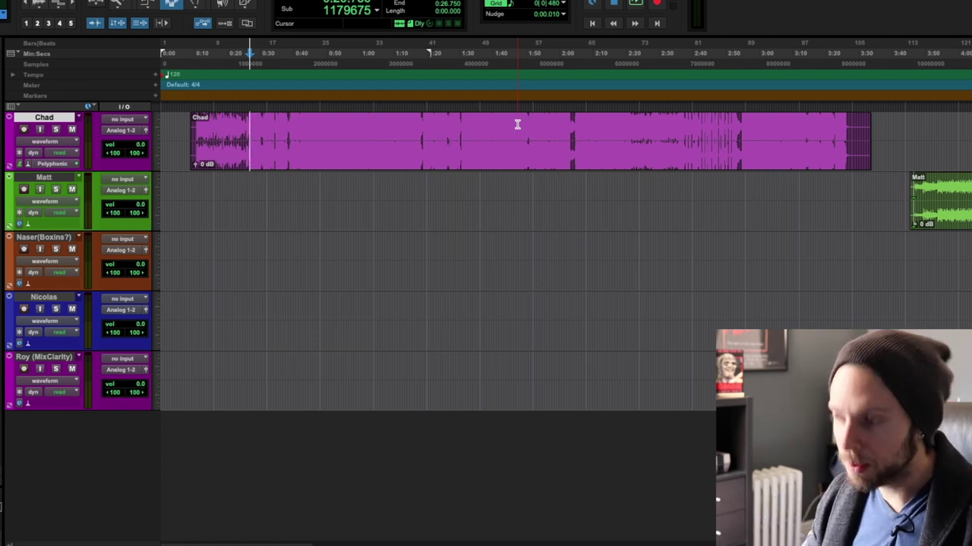
- Play the second mix from its clip, show the track's -8.2 peak level, then stop
key(super+bracketleft)
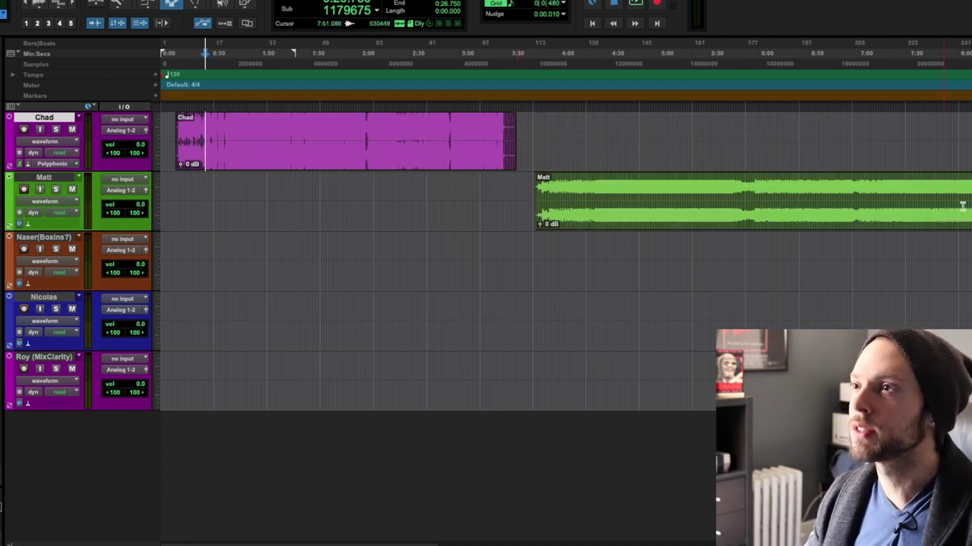
click(563, 177)
key(super+bracketright)
key(super+bracketright)
key(super+bracketright)
key(super+bracketleft)
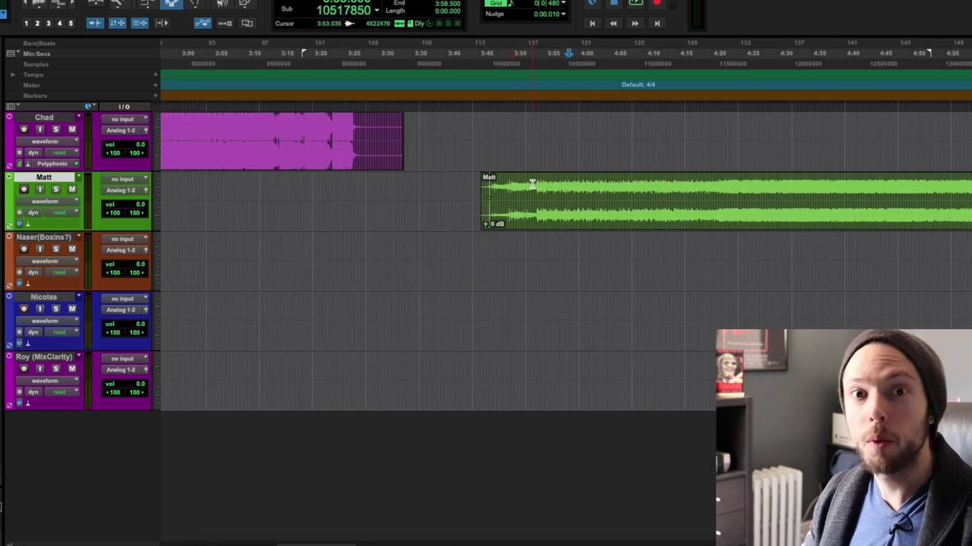
key(space)
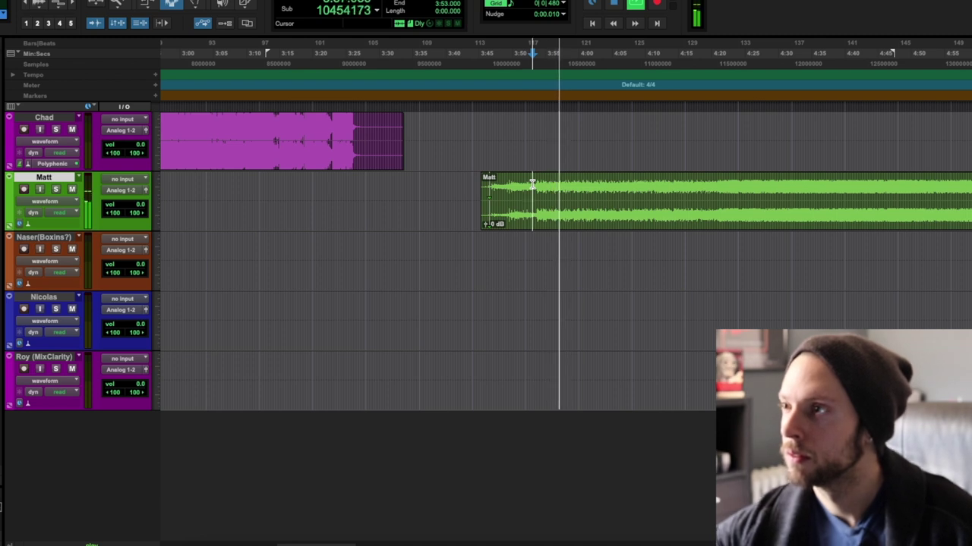
key(super+bracketleft)
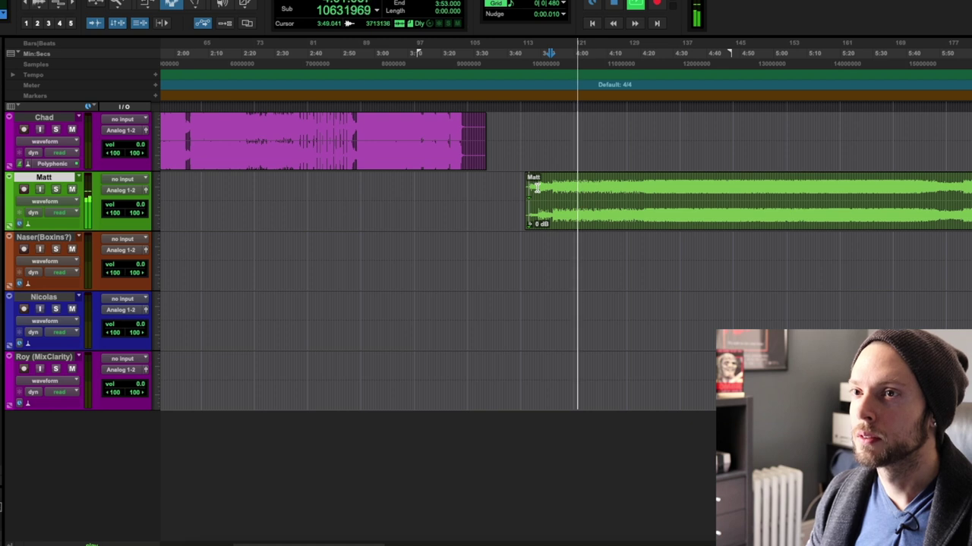
scroll(537, 188, right, 3)
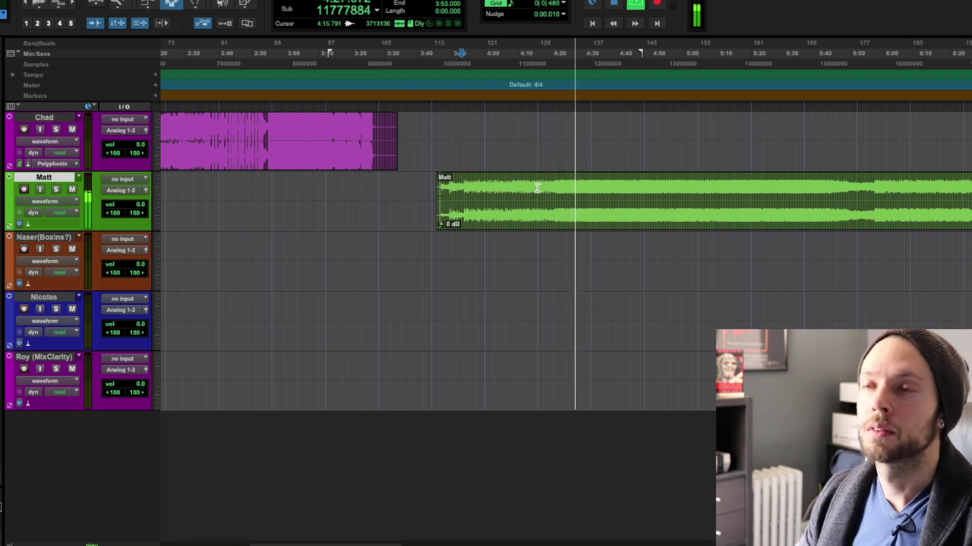
super+click(121, 208)
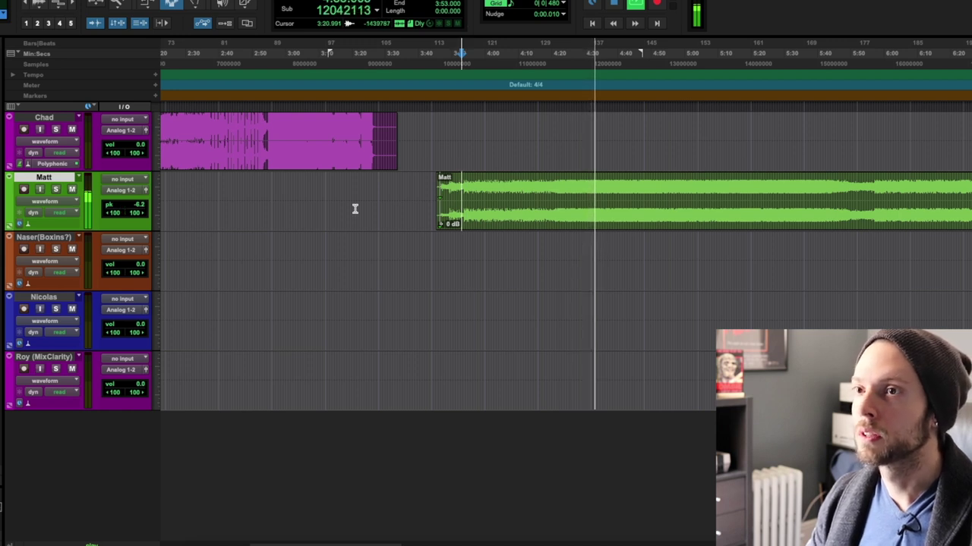
key(space)
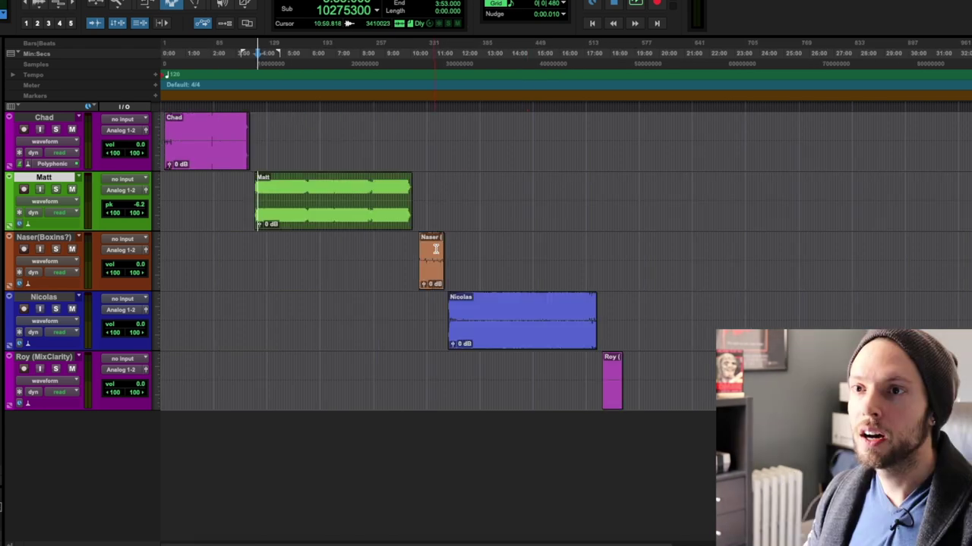
- Move on to the orange third mix track
click(436, 249)
- Set the start point at 10:22.250 just before the Naser clip and play the mix
key(ctrl+bracketright)
key(ctrl+bracketright)
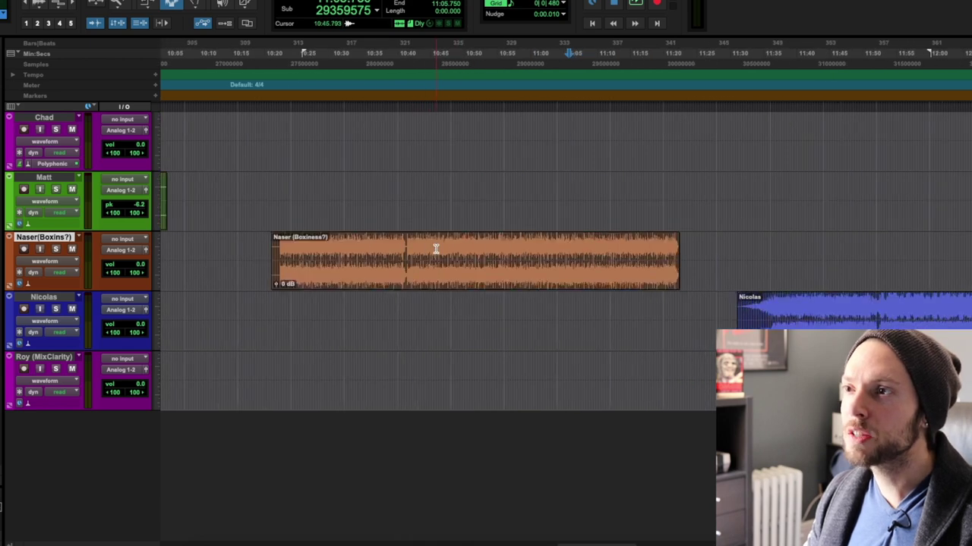
scroll(434, 250, left, 3)
click(434, 245)
key(ctrl+bracketright)
key(ctrl+bracketright)
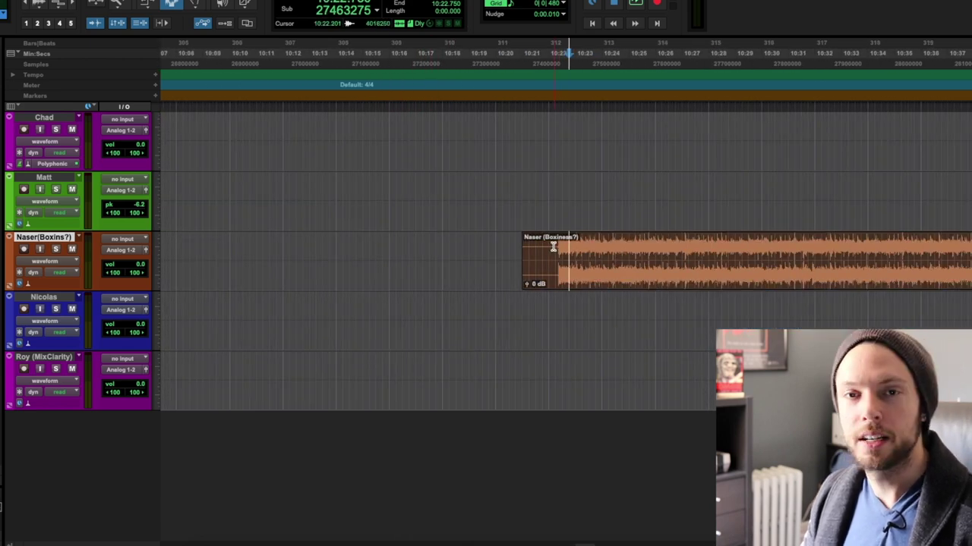
click(553, 244)
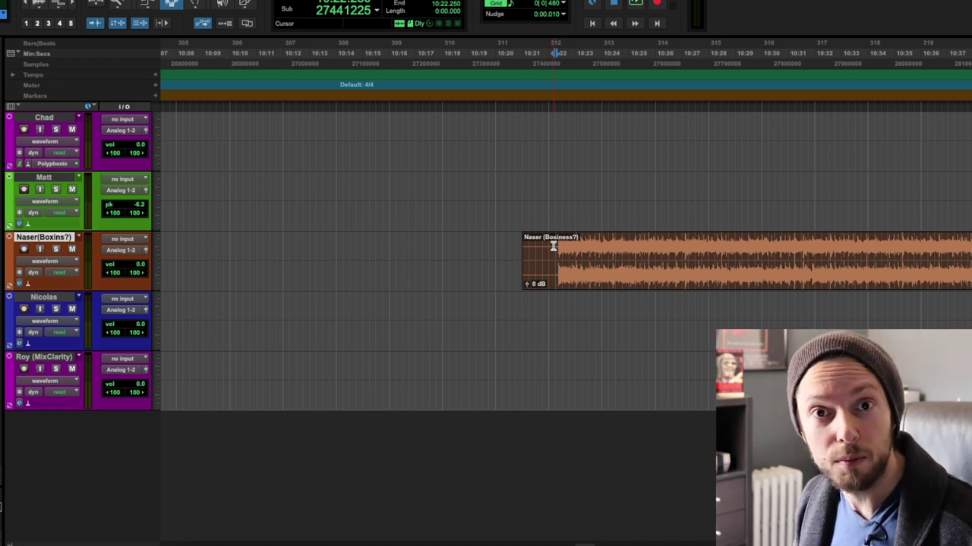
key(ctrl+bracketleft)
key(ctrl+bracketleft)
key(ctrl+bracketleft)
key(space)
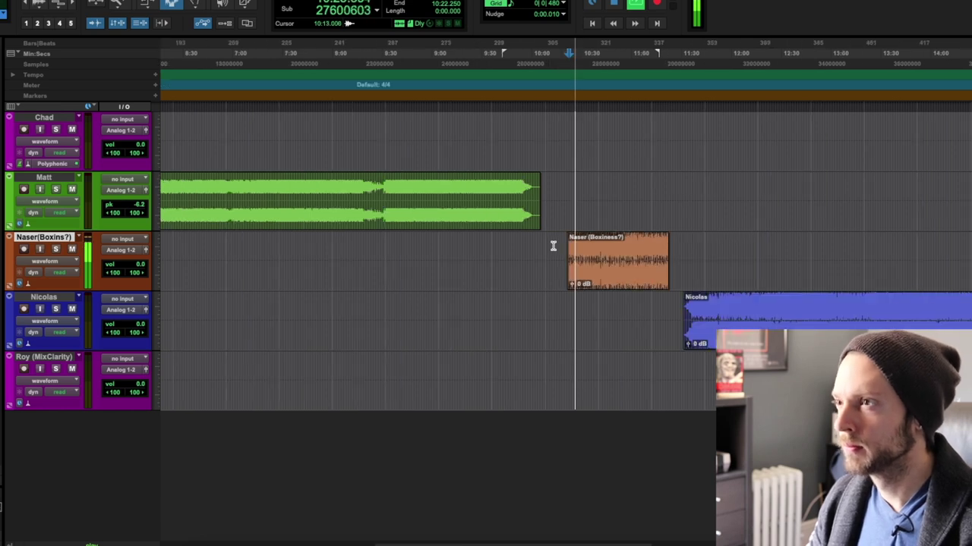
scroll(553, 245, right, 3)
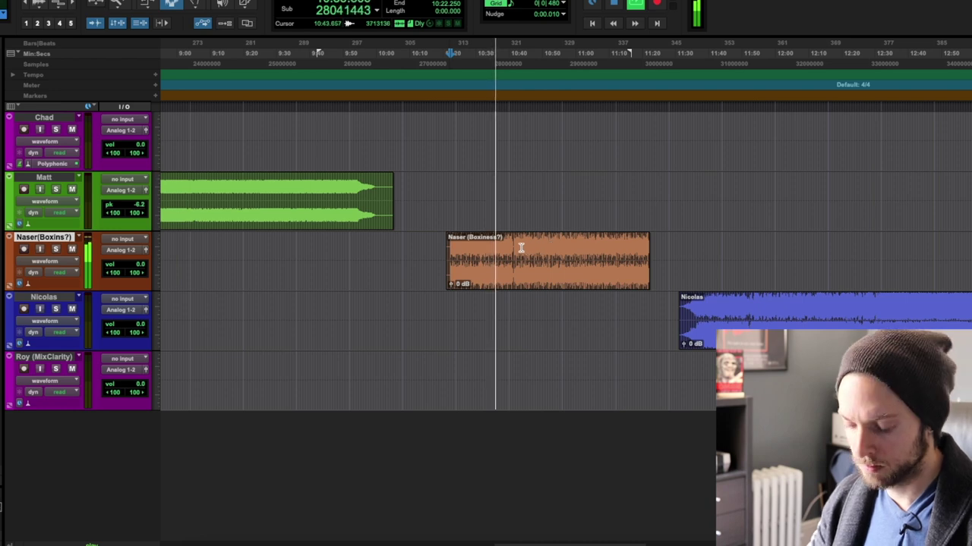
key(super+bracketright)
scroll(521, 247, right, 5)
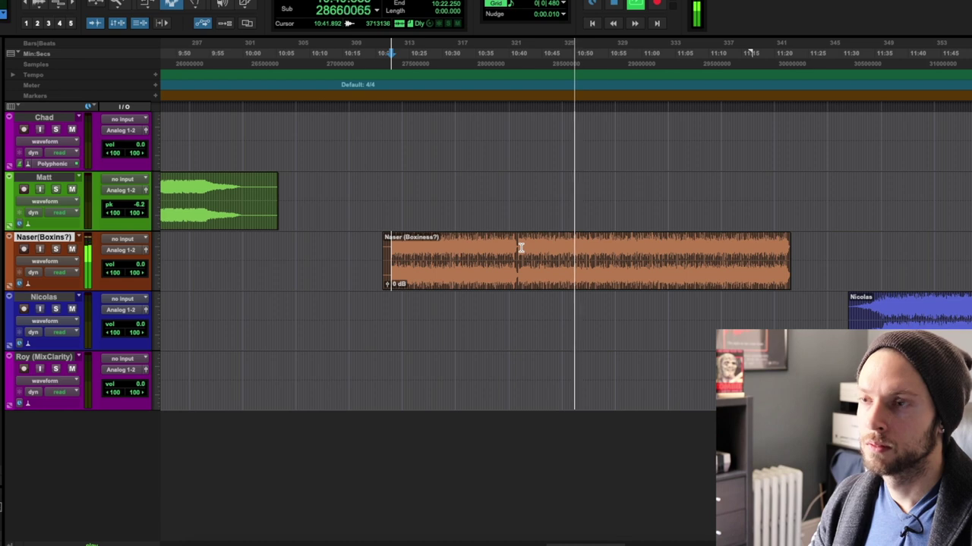
- Stop the Naser playback and set the start point at the Nicolas clip near 11:31
key(space)
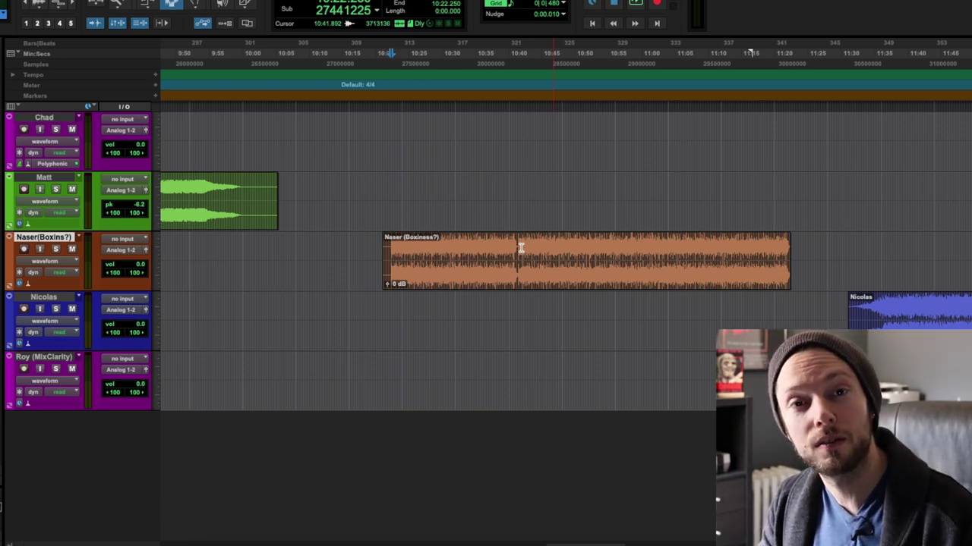
scroll(521, 248, right, 10)
click(571, 325)
- Zoom out to show all the mixes around the Nicolas clip, then stop its playback near 14:20
key(super+])
key(super+])
key(super+])
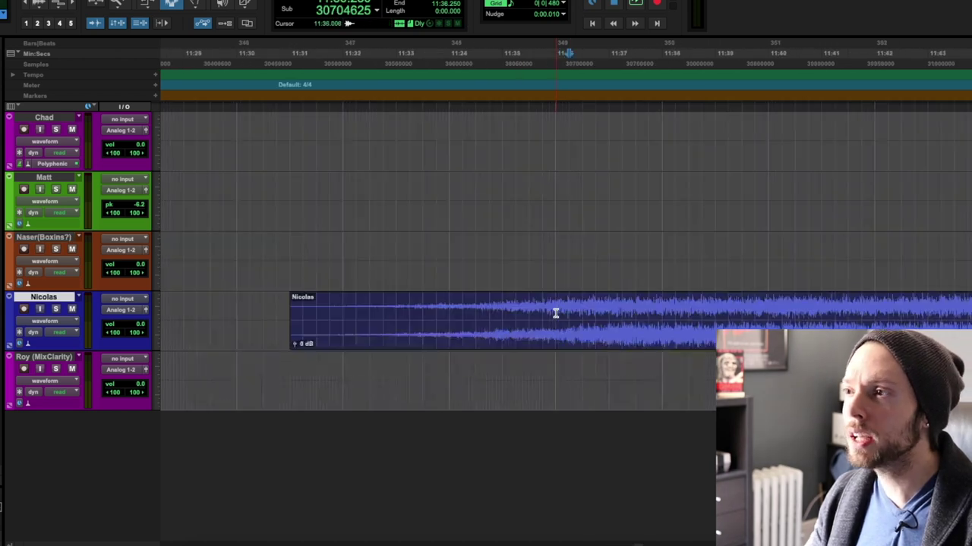
key(super+[)
key(super+[)
key(super+[)
key(super+[)
key(super+[)
key(super+[)
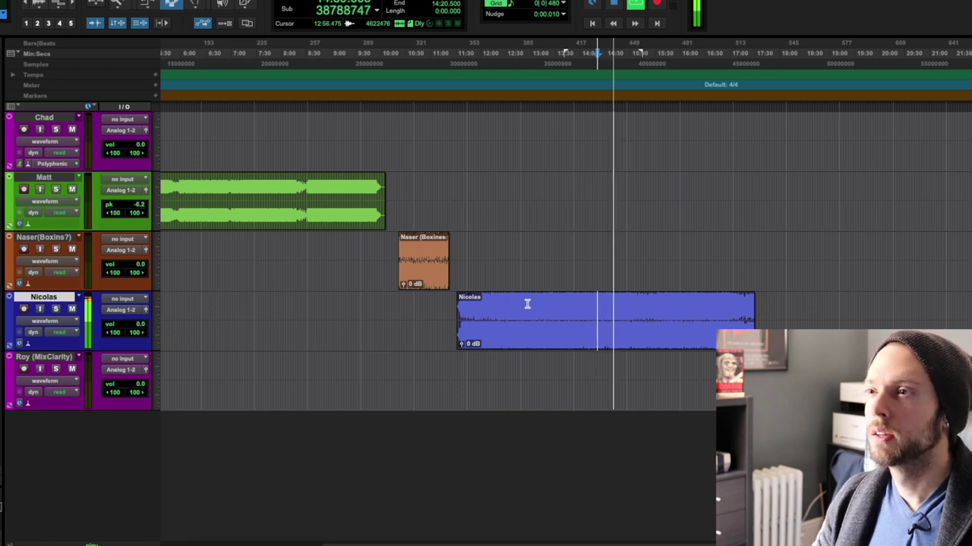
key(space)
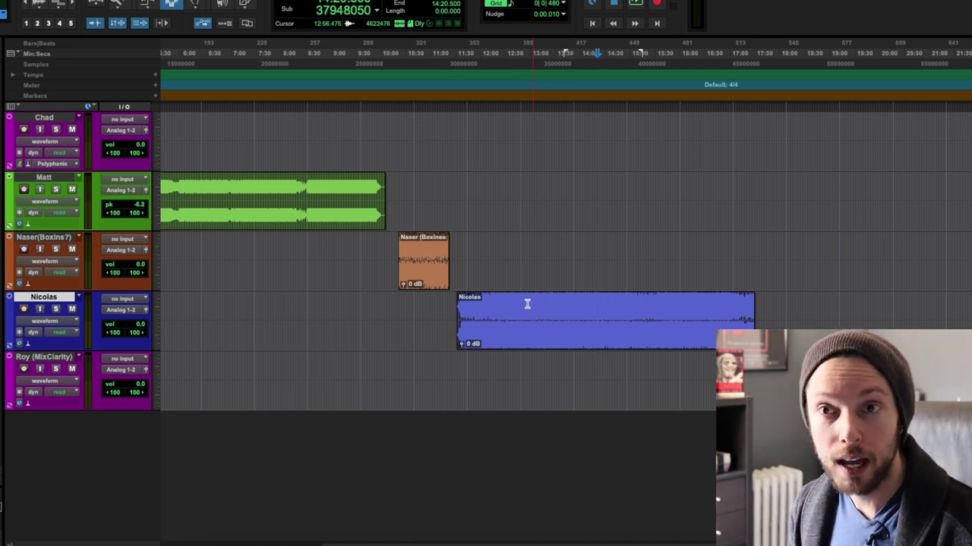
- Scroll the timeline right to bring the Roy (MixClarity) clip near 18:10 into view
scroll(627, 311, right, 3)
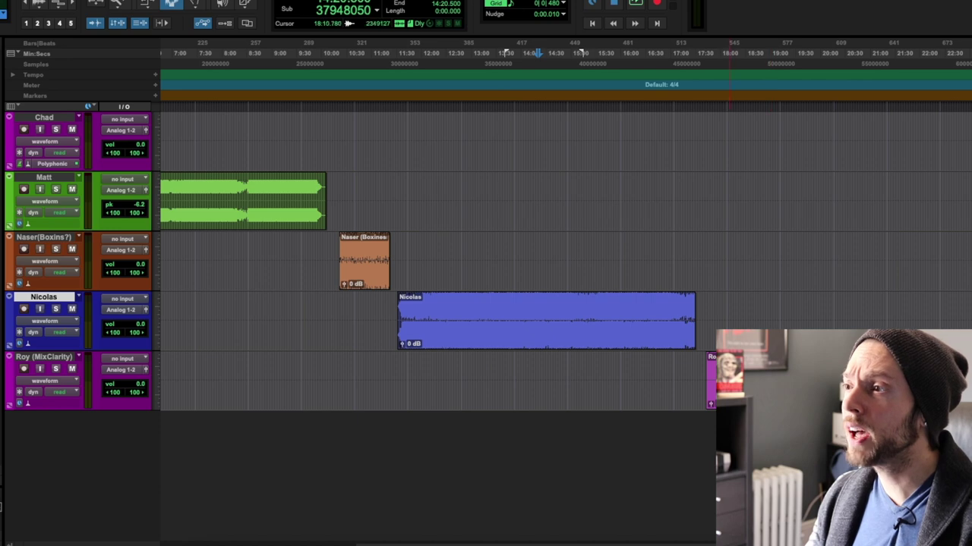
- Select the Roy (Mix Clarity) clip and play it from its beginning
scroll(627, 310, up, 5)
click(681, 369)
scroll(652, 370, down, 4)
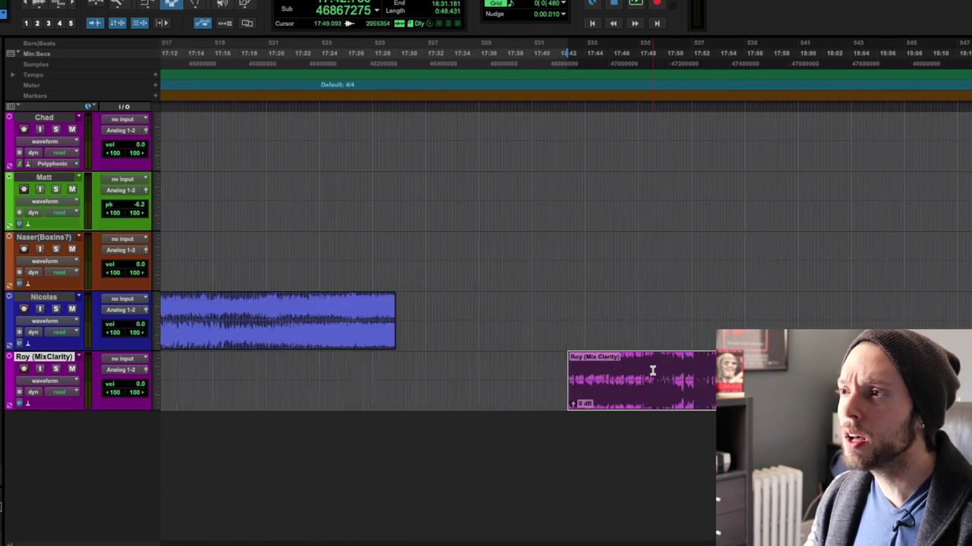
key(space)
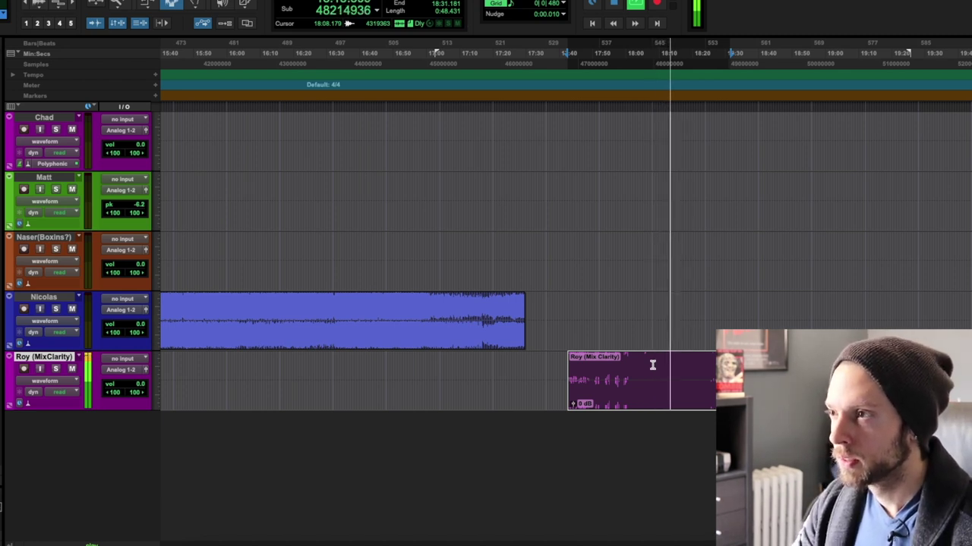
- Stop the Roy (Mix Clarity) playback, returning the position to about 17:43
key(space)
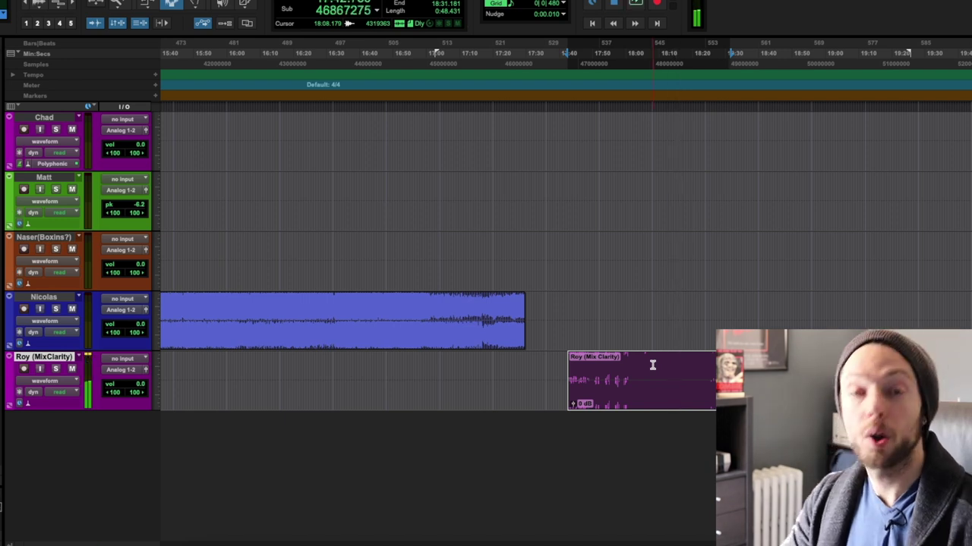